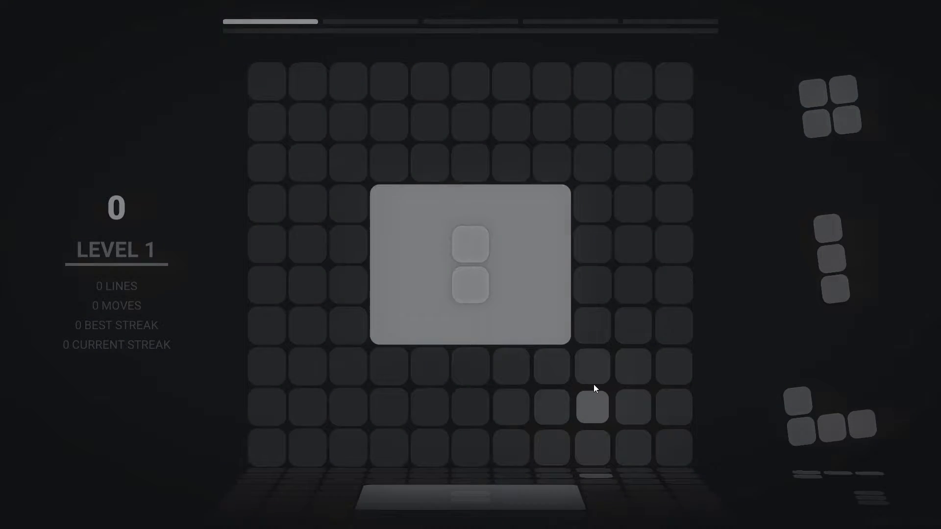
- Fill the left columns with a two-block piece, a J-piece, a three-block bar and another piece
left_click_drag(481, 270, 267, 117)
left_click_drag(441, 281, 284, 200)
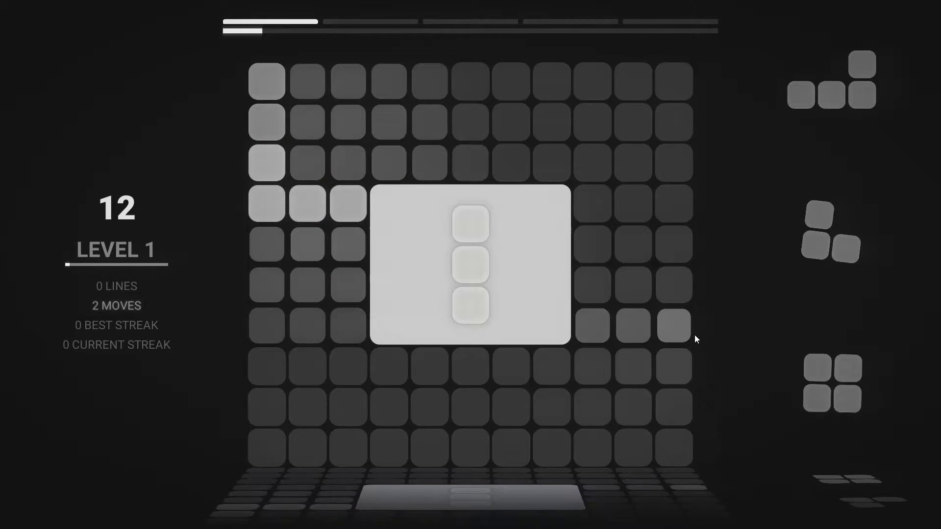
mouse_move(485, 283)
left_mouse_down()
mouse_move(295, 149)
mouse_move(299, 135)
left_mouse_up()
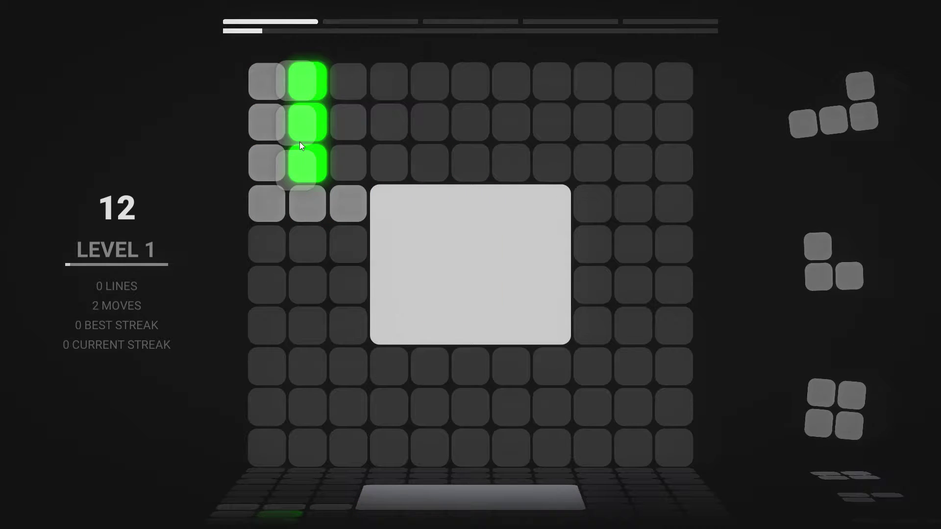
left_click_drag(472, 275, 286, 265)
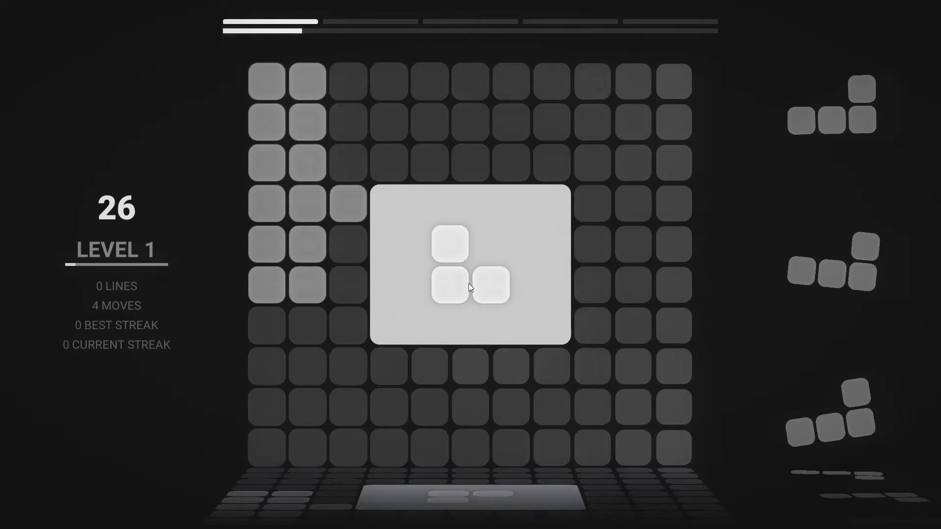
- Place a piece in the bottom-right and rotate the L-piece into a 7 shape
left_click_drag(468, 283, 633, 427)
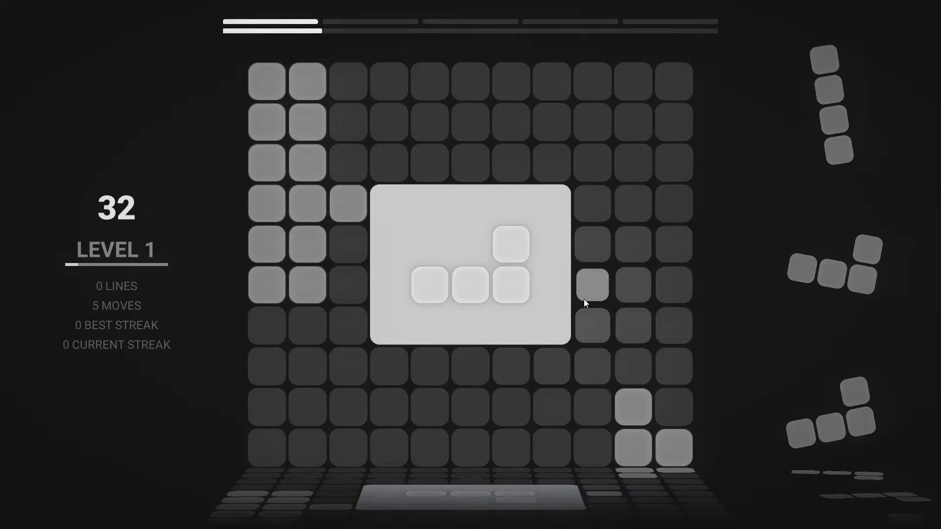
left_click(508, 299)
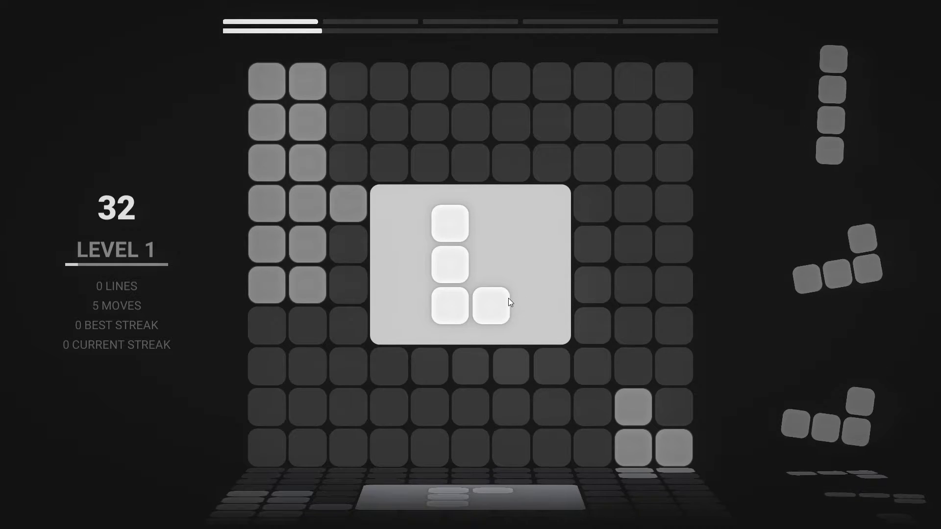
left_click(483, 297)
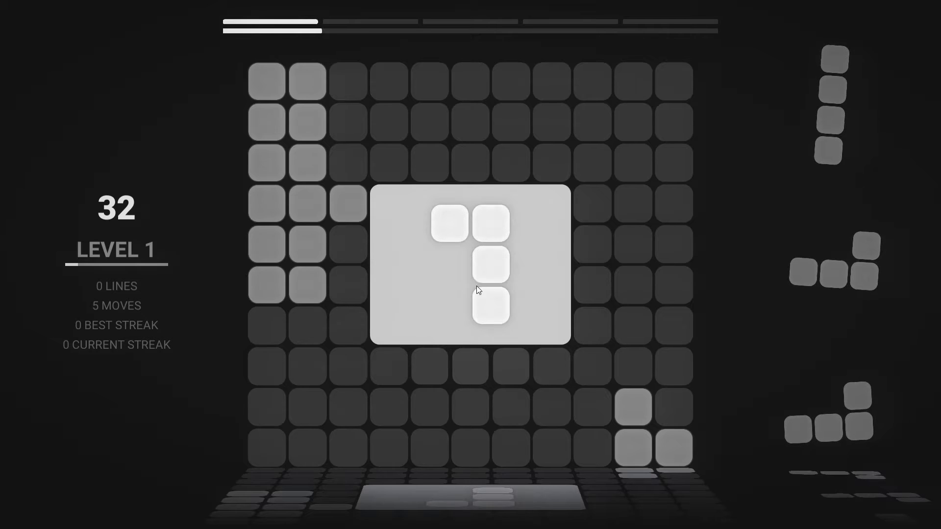
left_click_drag(471, 267, 661, 359)
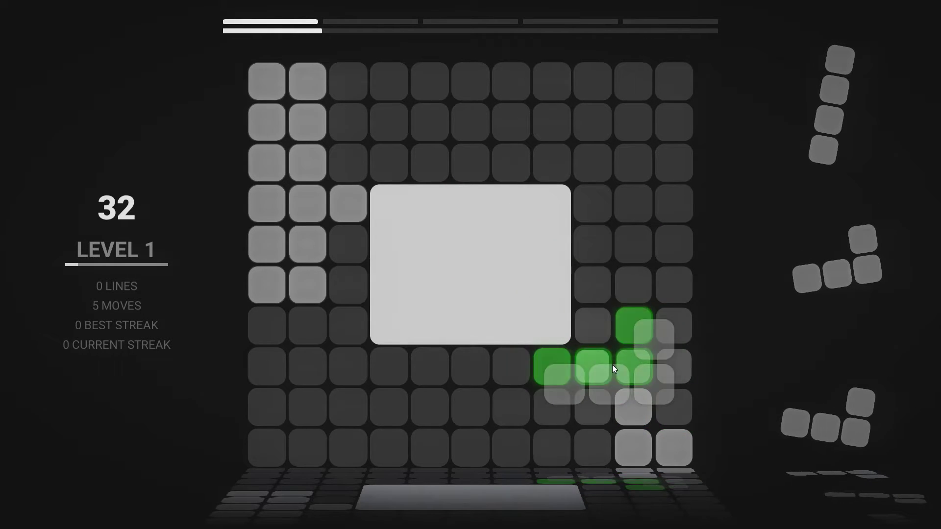
- Fill the lower-right rows with the L-piece, a rotated piece and the J-piece
left_click_drag(661, 358, 554, 429)
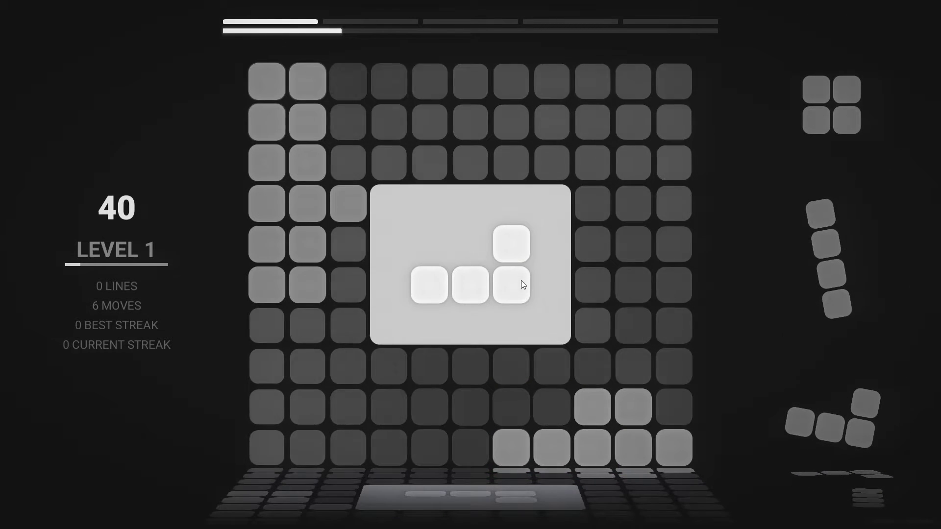
left_click_drag(521, 280, 614, 344)
left_click(499, 273)
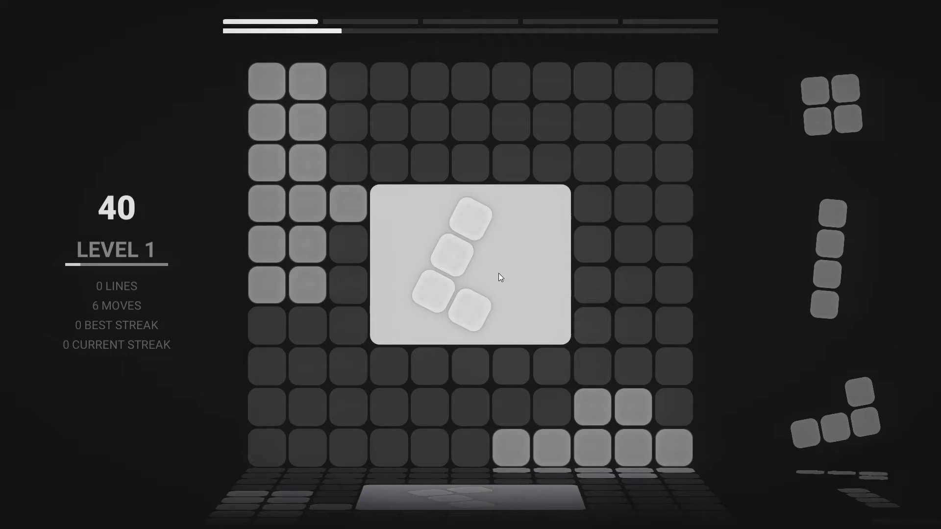
left_click_drag(463, 265, 592, 396)
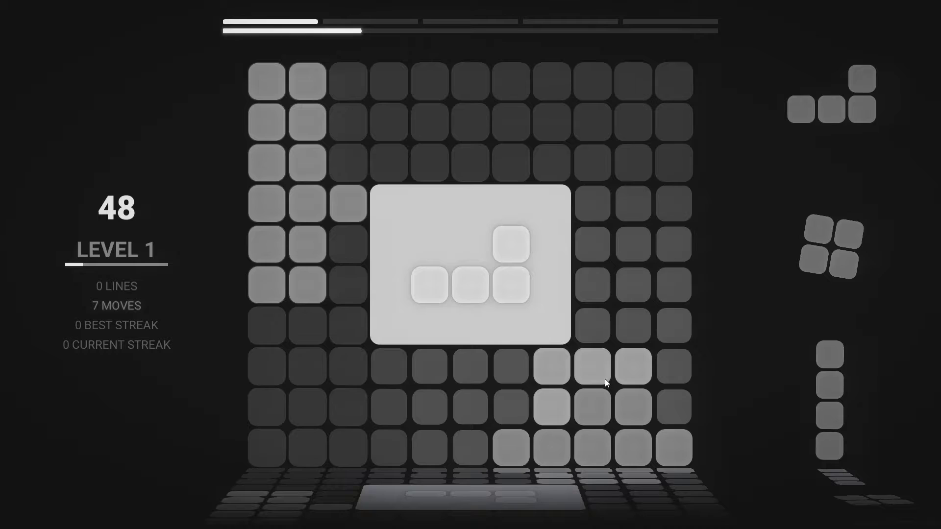
left_click(518, 289)
left_click_drag(496, 275, 671, 373)
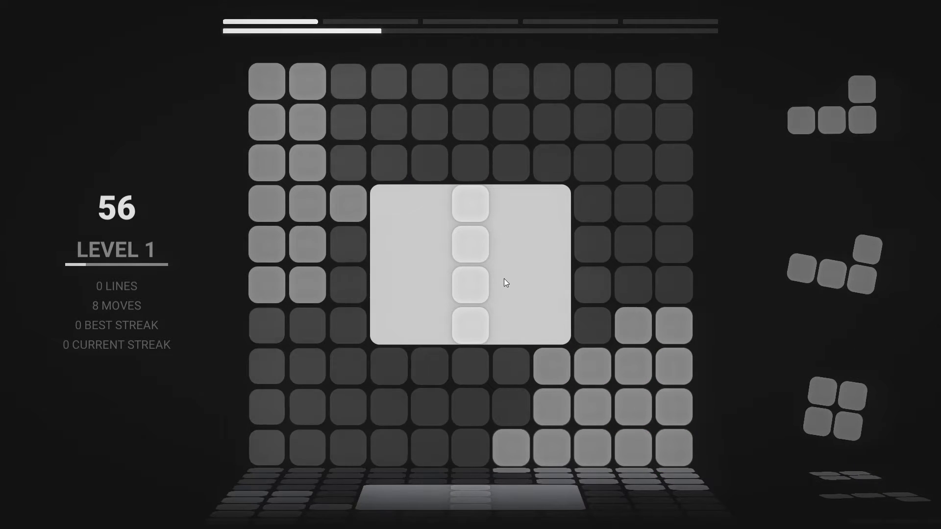
- Drop a vertical bar into column 3 and a square on the left, then add a piece on the right
mouse_move(470, 287)
left_mouse_down()
mouse_move(352, 336)
mouse_move(348, 329)
left_mouse_up()
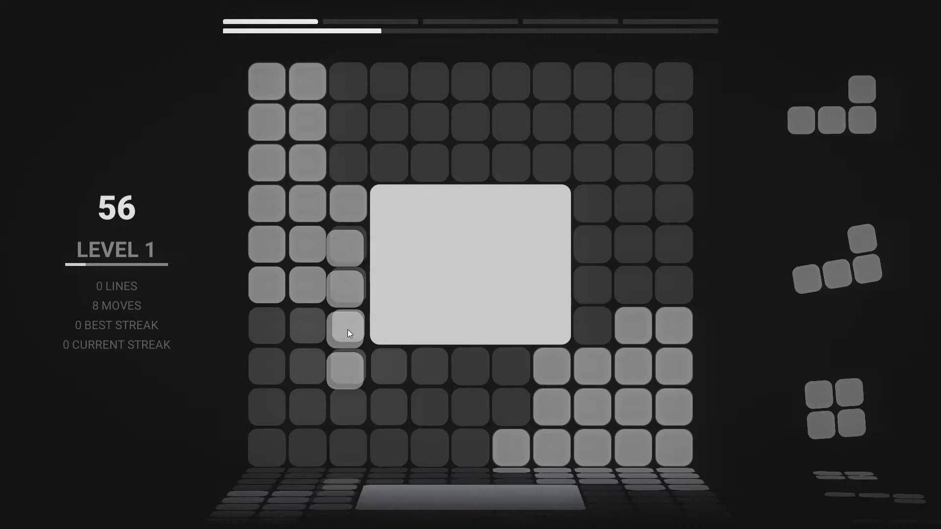
left_click_drag(455, 265, 287, 345)
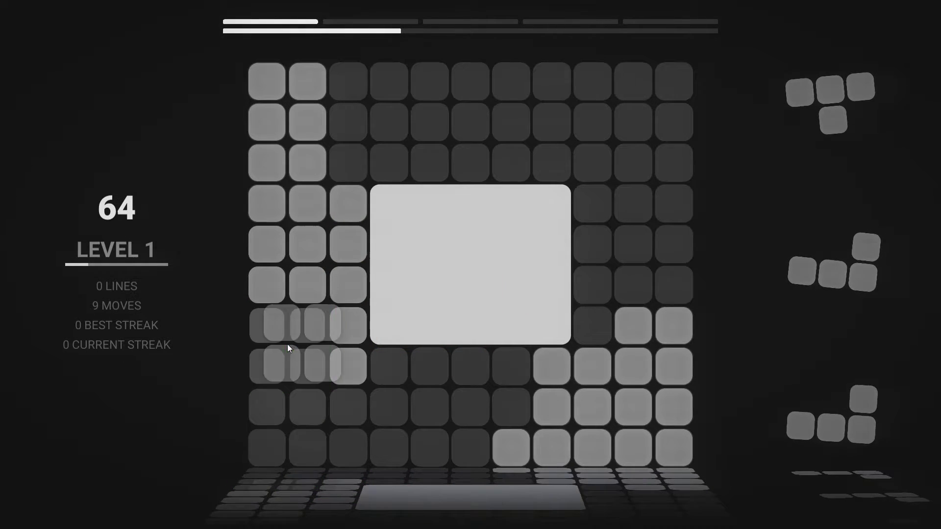
mouse_move(474, 299)
left_mouse_down()
mouse_move(449, 343)
mouse_move(356, 411)
left_mouse_up()
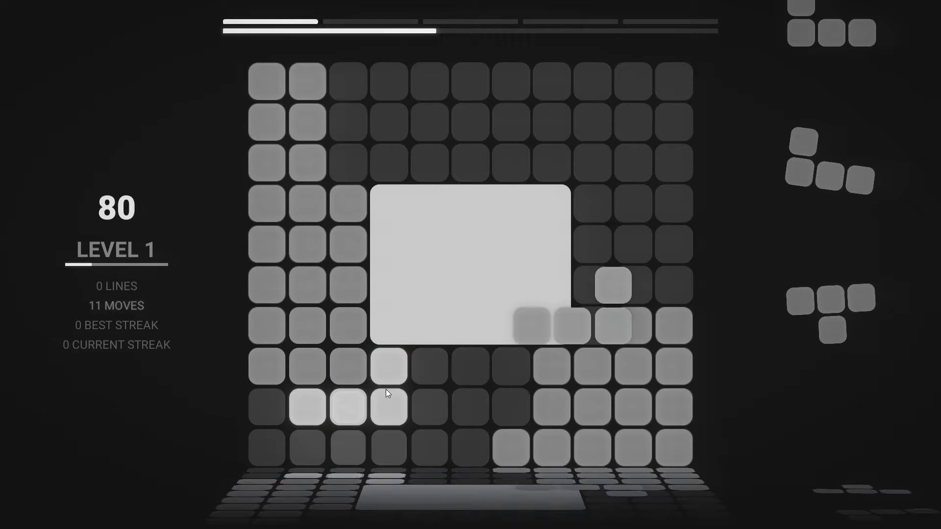
mouse_move(477, 293)
left_mouse_down()
mouse_move(616, 303)
mouse_move(636, 325)
left_mouse_up()
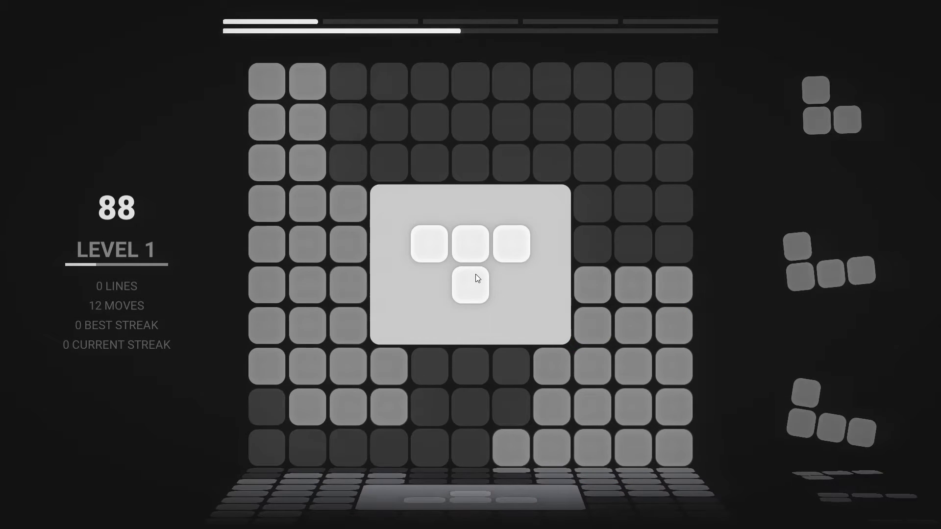
- Rotate the T-piece and L-piece and drop them into the bottom rows, clearing four lines
right_click(476, 275)
right_click(475, 274)
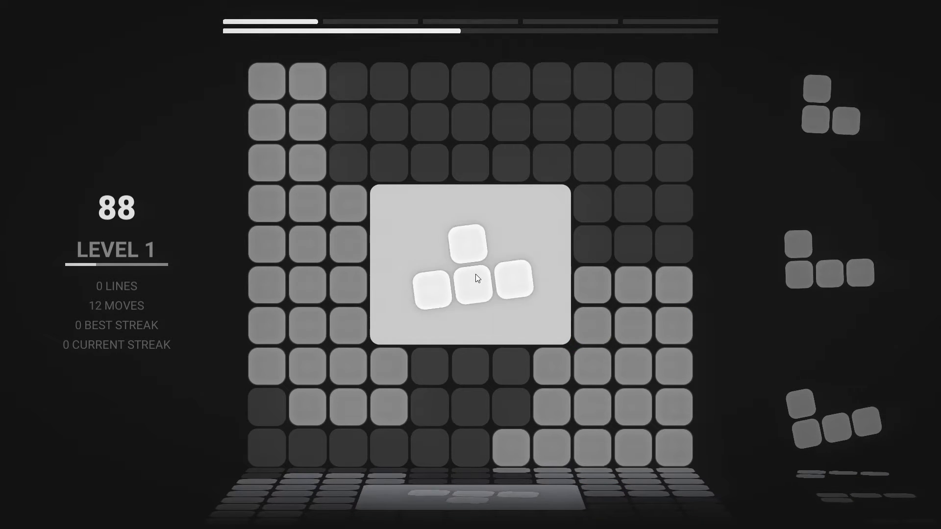
left_click_drag(475, 274, 490, 416)
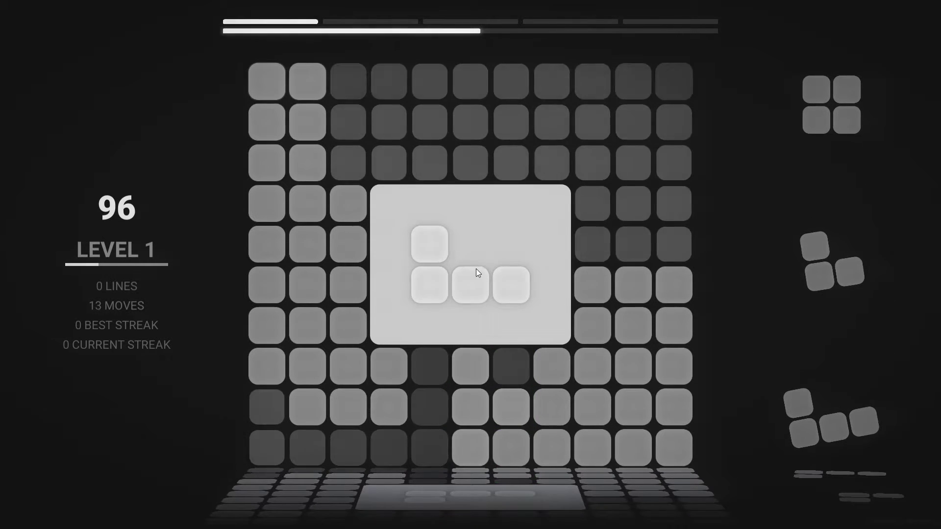
right_click(461, 276)
right_click(475, 273)
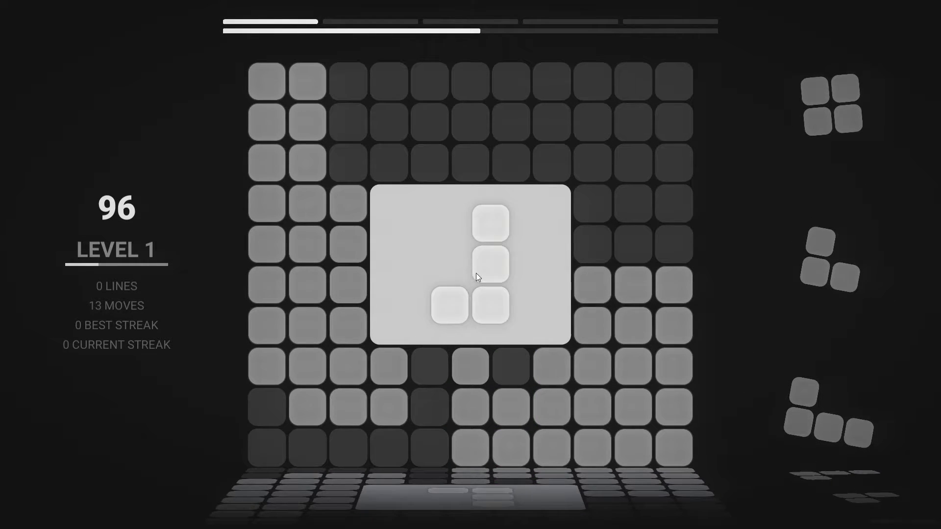
left_click_drag(476, 273, 413, 426)
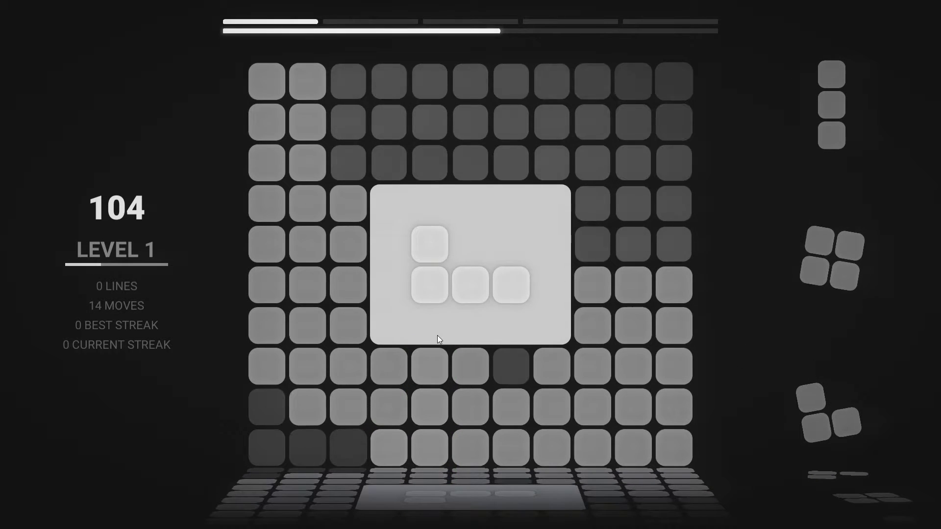
mouse_move(437, 324)
left_mouse_down()
mouse_move(425, 320)
mouse_move(288, 455)
left_mouse_up()
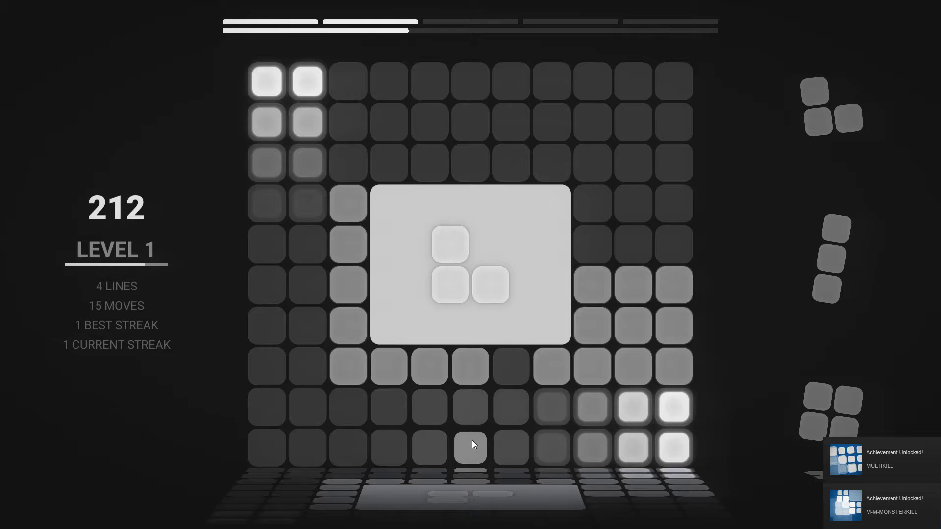
- Drop the L-piece at the bottom and the square into the bottom-right corner
left_click_drag(463, 304, 524, 415)
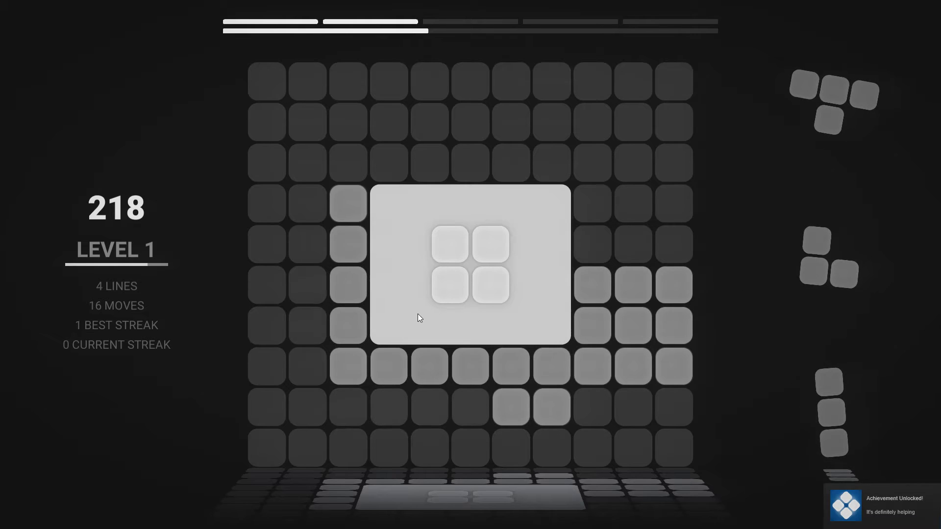
left_click_drag(456, 296, 655, 464)
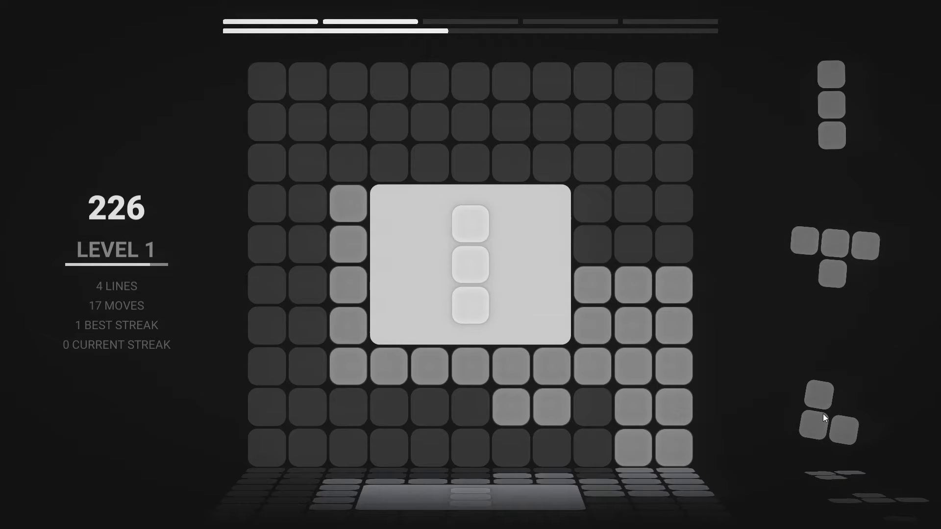
- Swap the waiting bar in the tray until a T-piece is offered
left_click(817, 413)
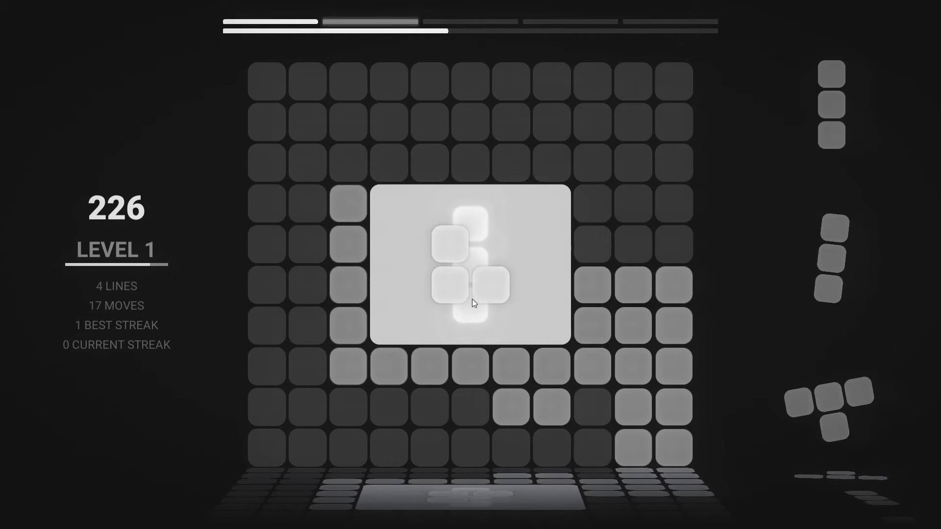
mouse_move(462, 292)
left_mouse_down()
mouse_move(488, 312)
mouse_move(471, 268)
left_mouse_up()
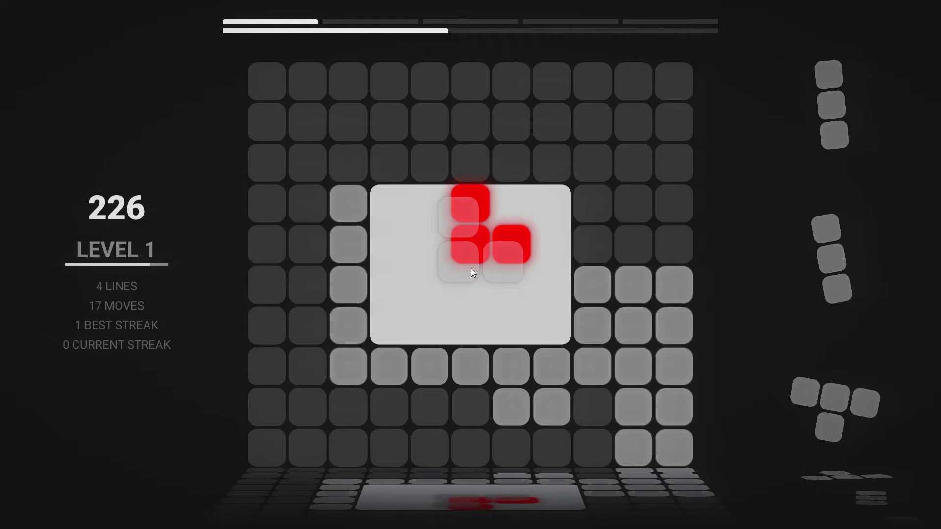
left_click(460, 295)
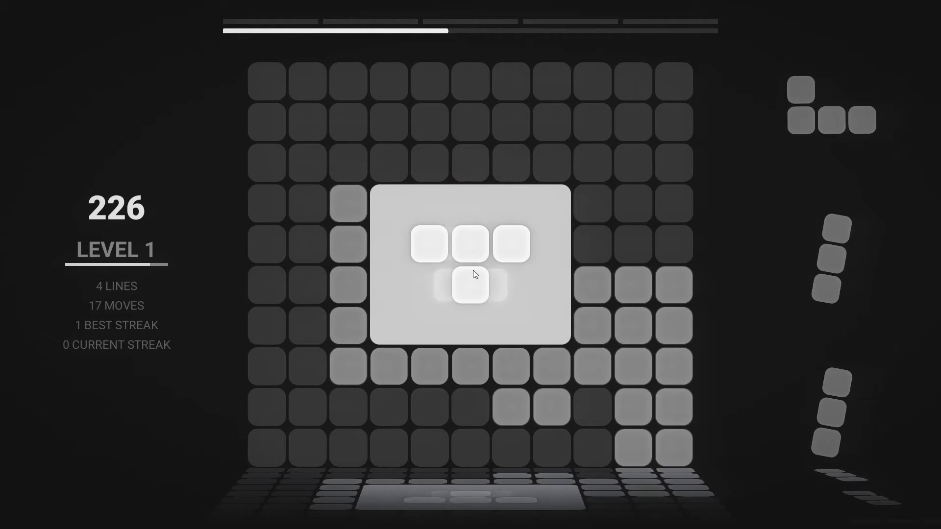
- Fit the T-piece, rotated to point right, into the top-left corner and the horizontal bar along the top row
right_click(473, 270)
right_click(473, 270)
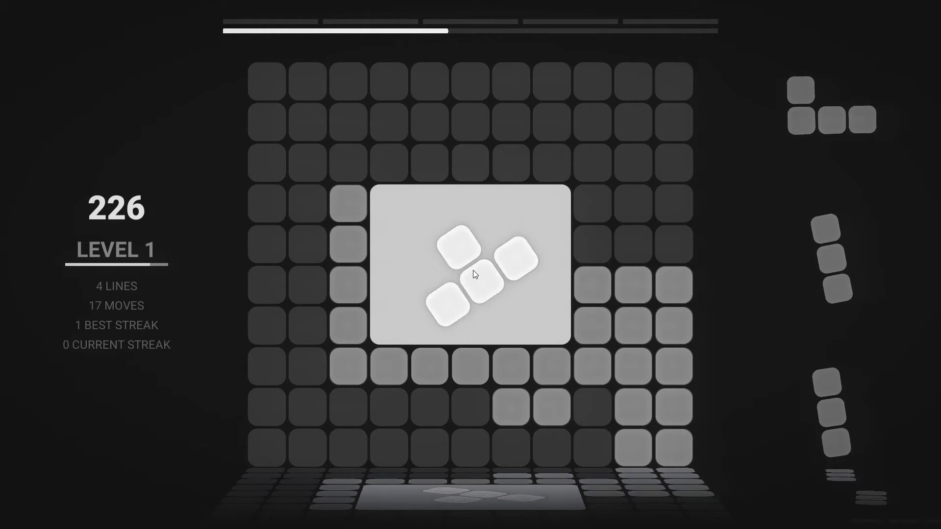
right_click(473, 270)
left_click_drag(455, 270, 273, 135)
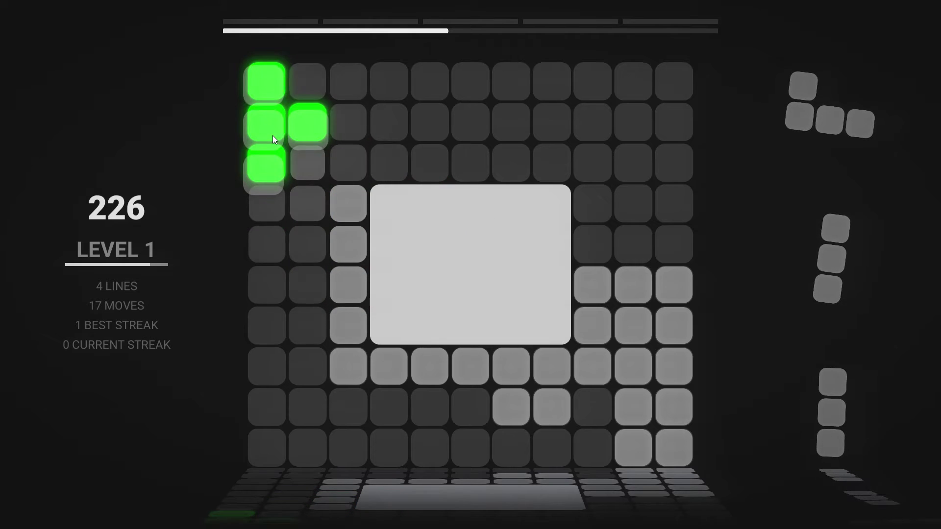
right_click(465, 263)
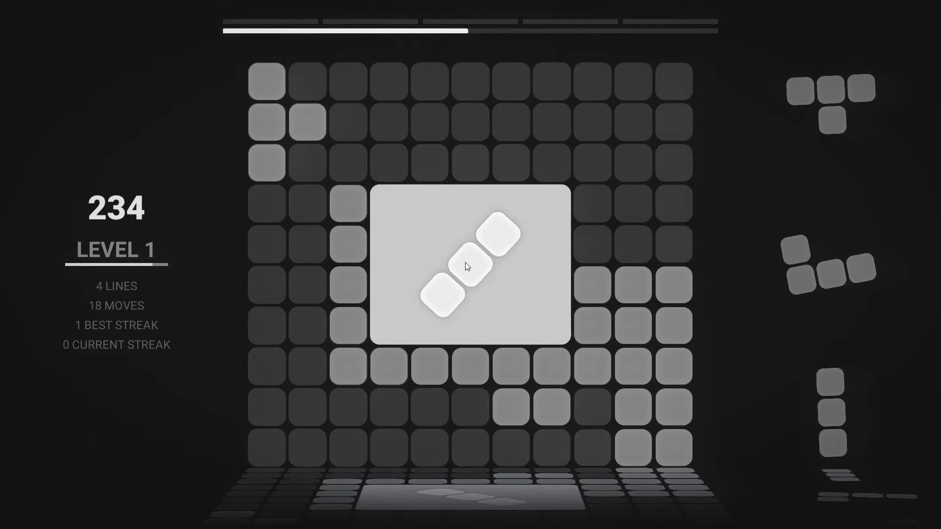
mouse_move(449, 243)
left_mouse_down()
mouse_move(351, 105)
mouse_move(352, 81)
left_mouse_up()
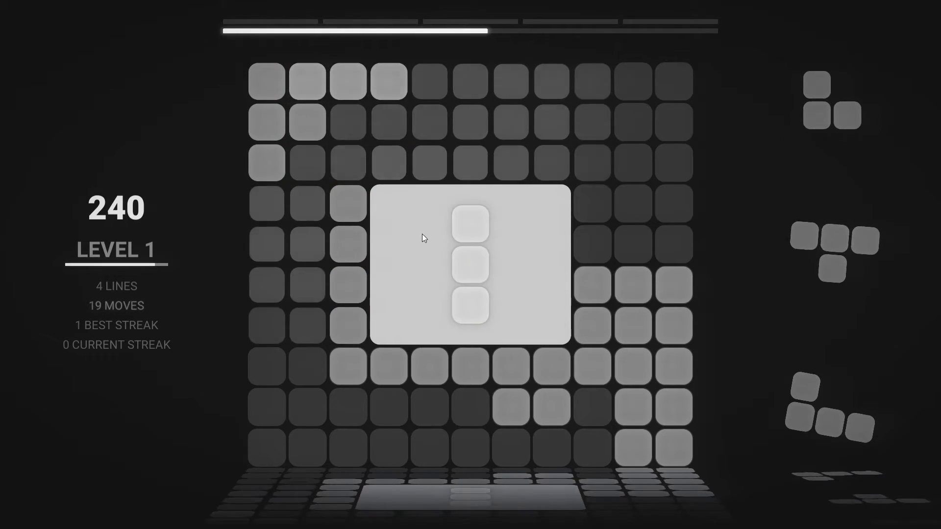